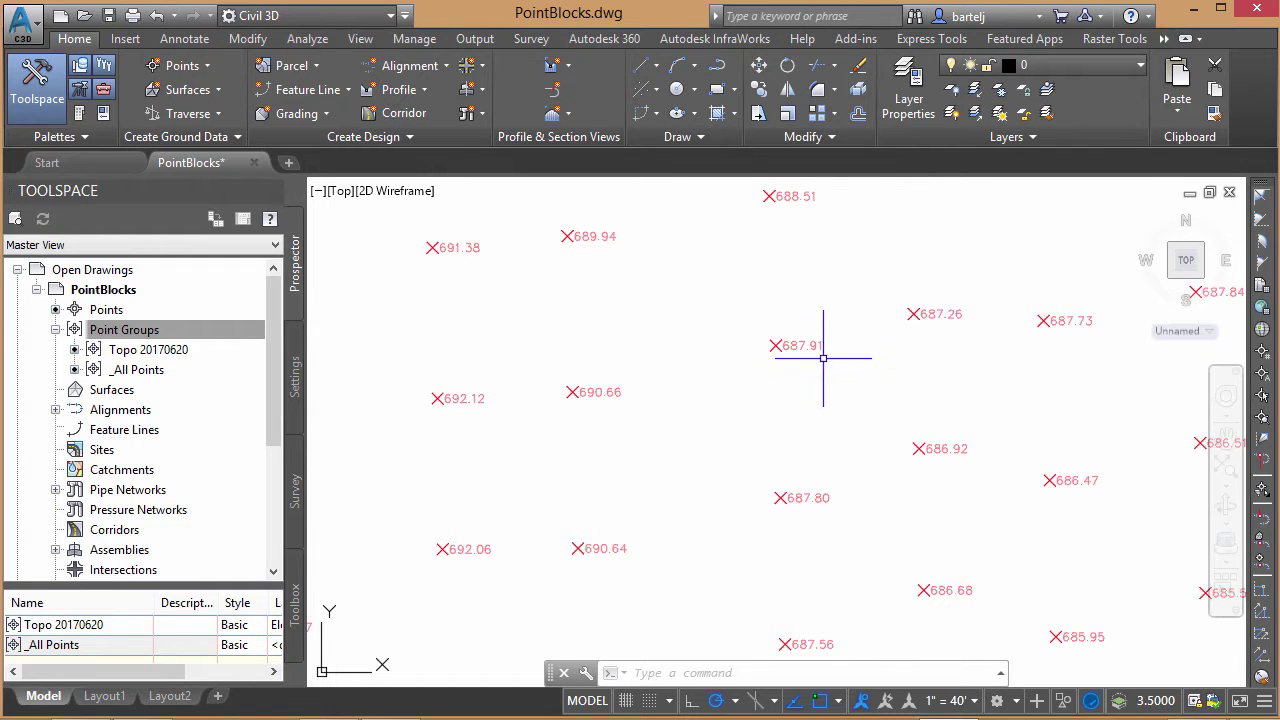
From the Home tab Points list, start Create Blocks from COGO Points for the _All Points group.
mouse_move(810, 346)
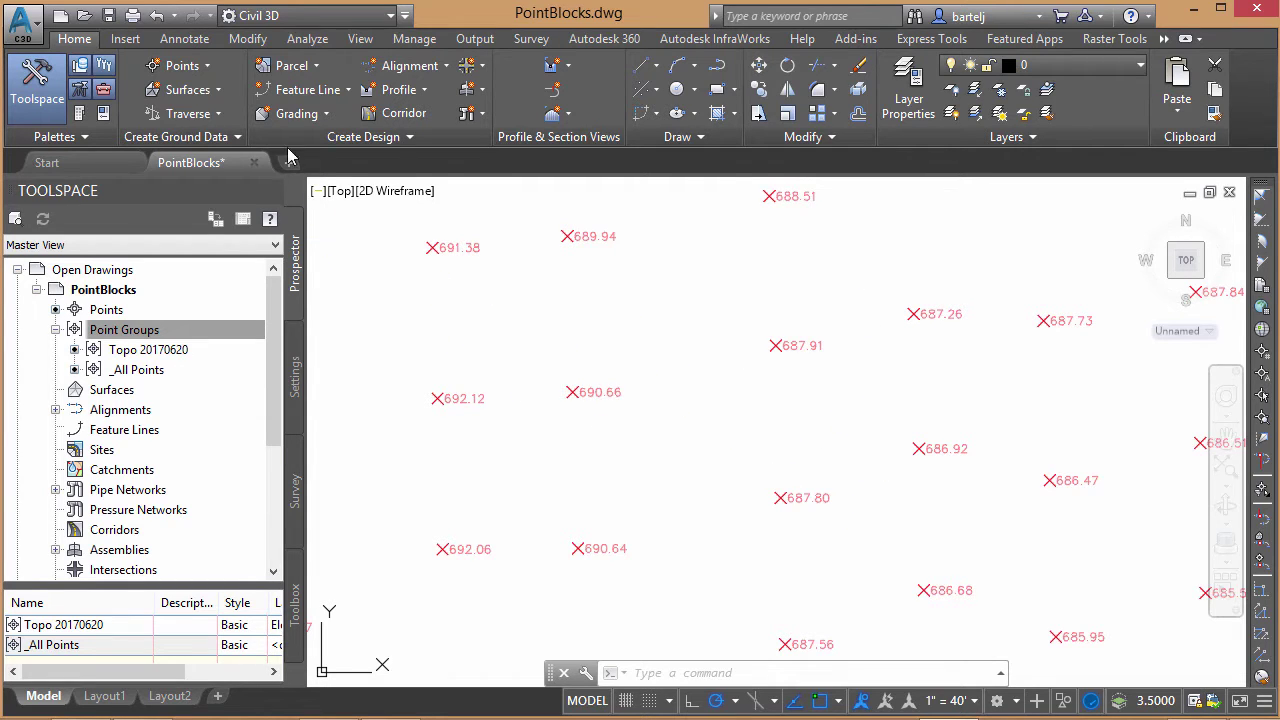
left_click(209, 70)
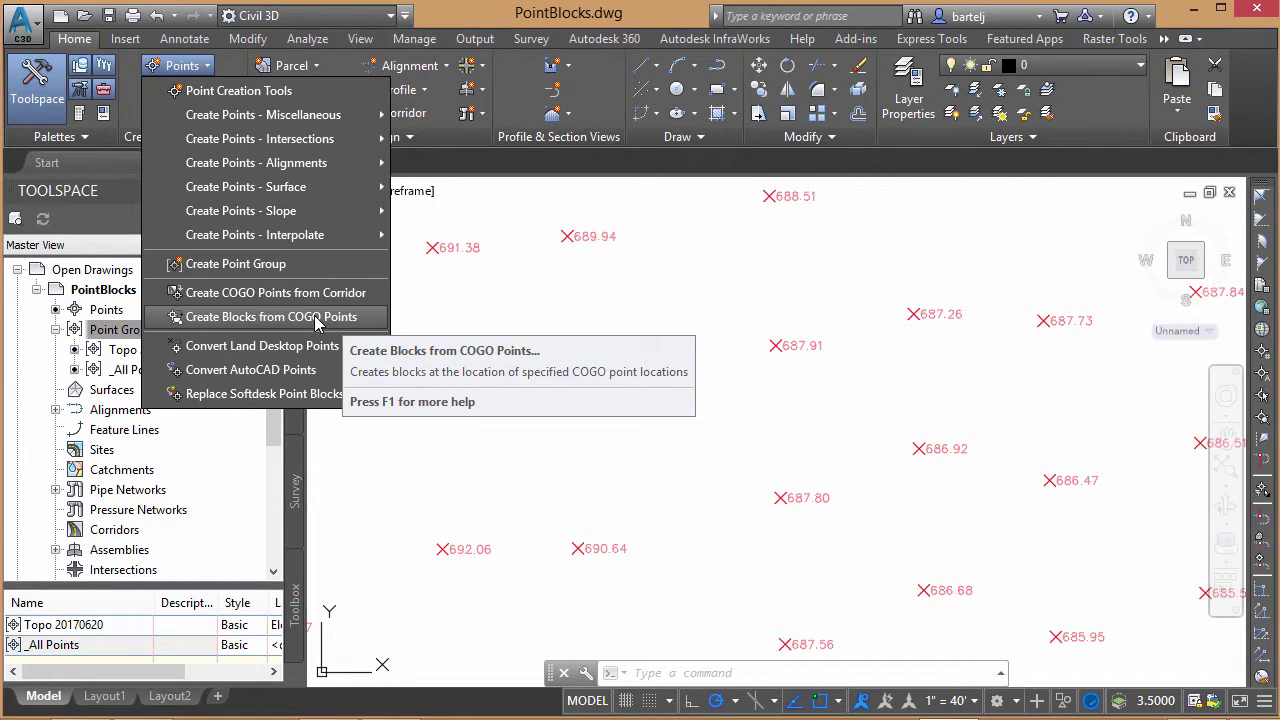
left_click(318, 318)
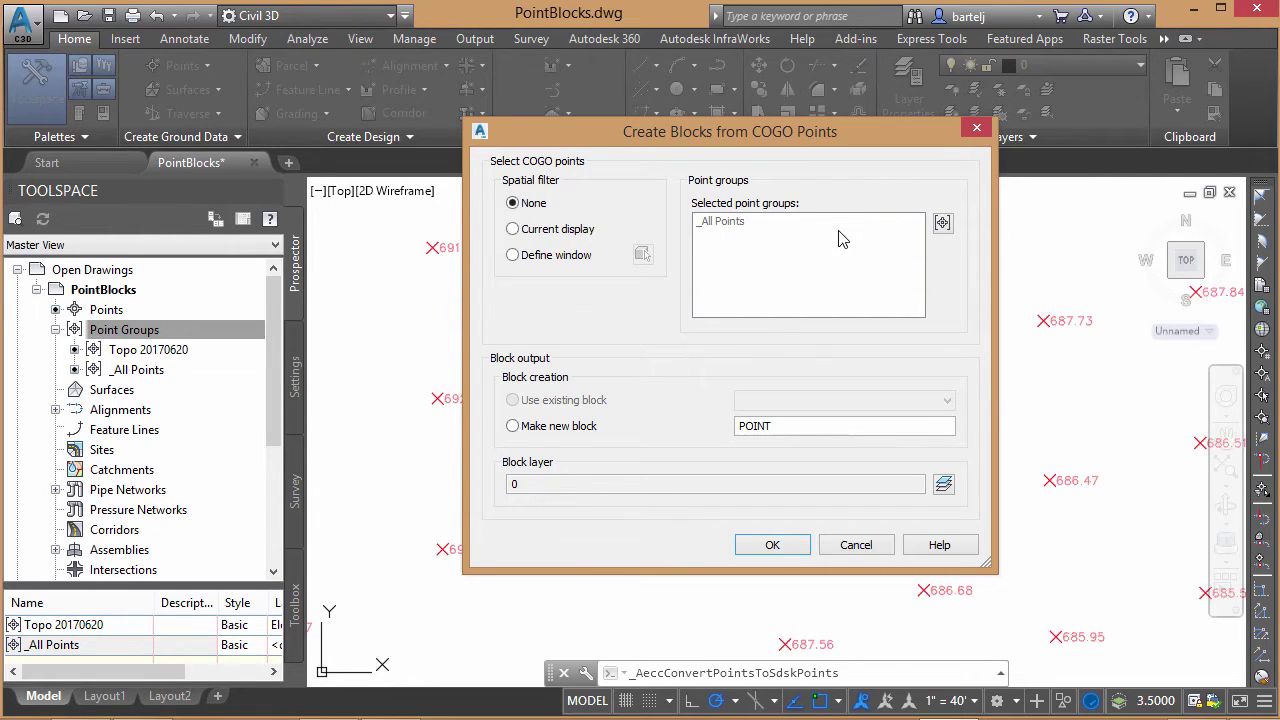
left_click(943, 223)
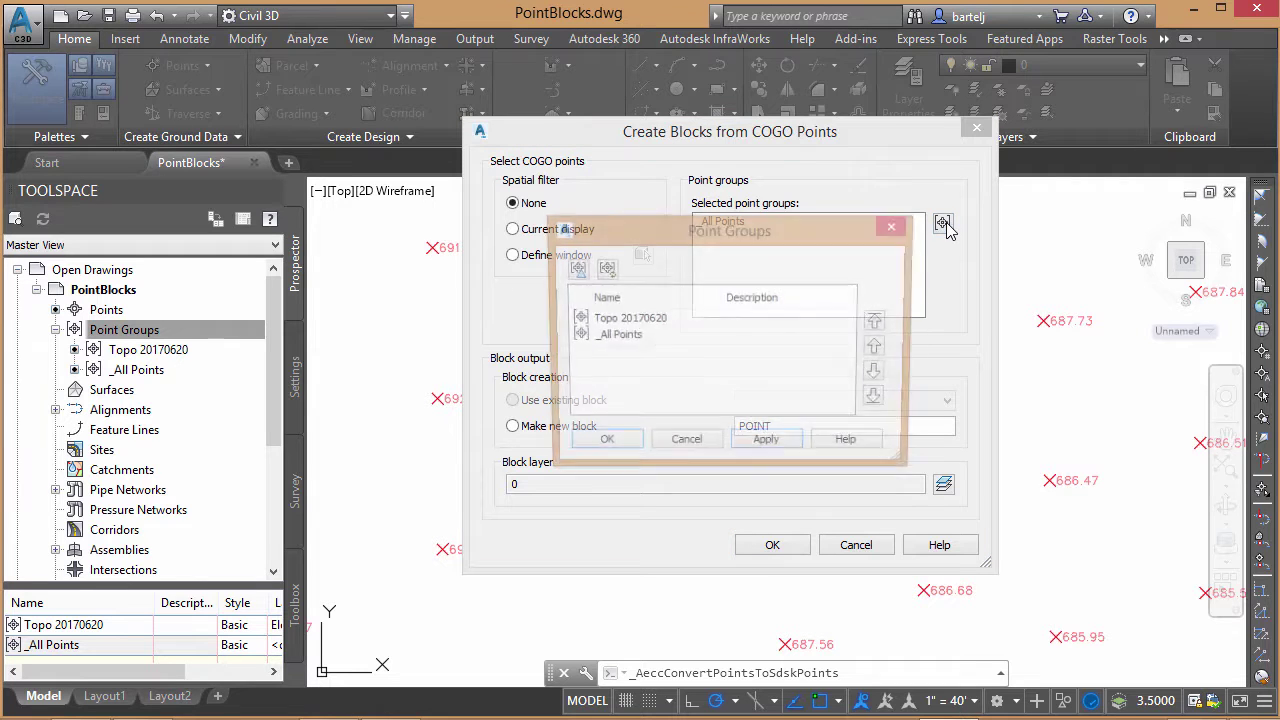
left_click(684, 446)
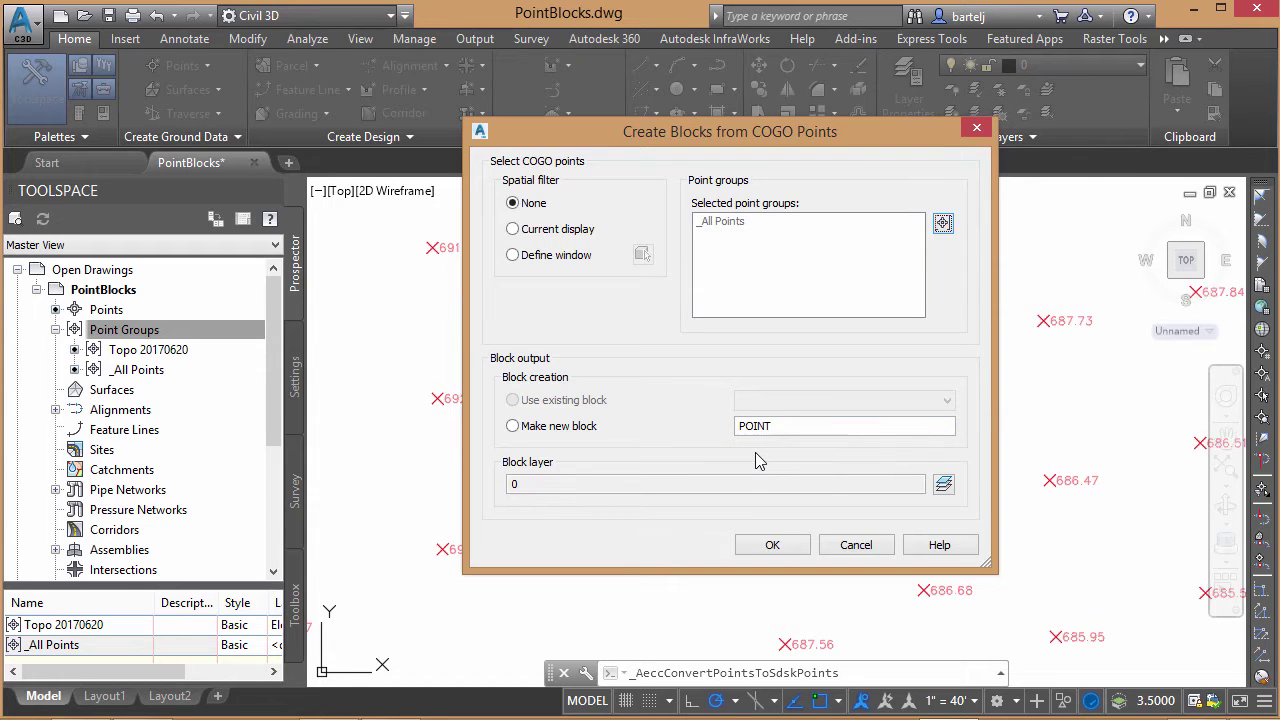
Browse the block layer options and create a new layer named 'SDSK Points'.
left_click(943, 485)
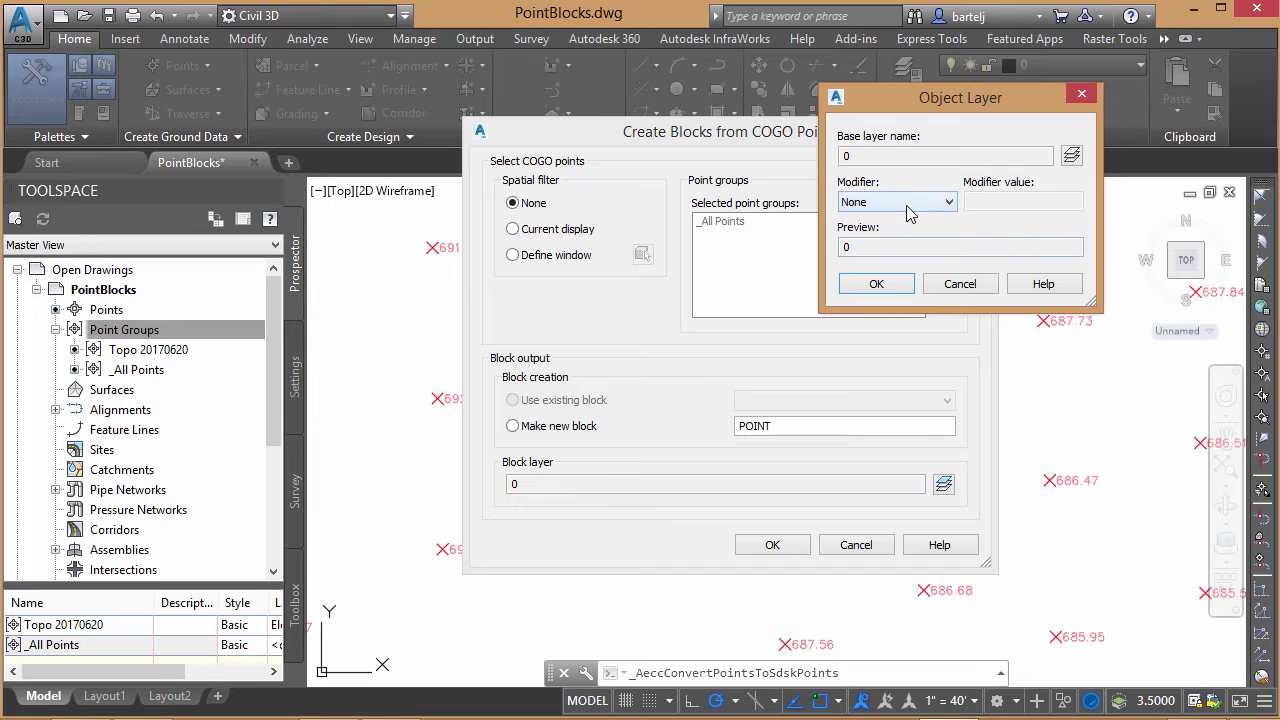
left_click(1072, 157)
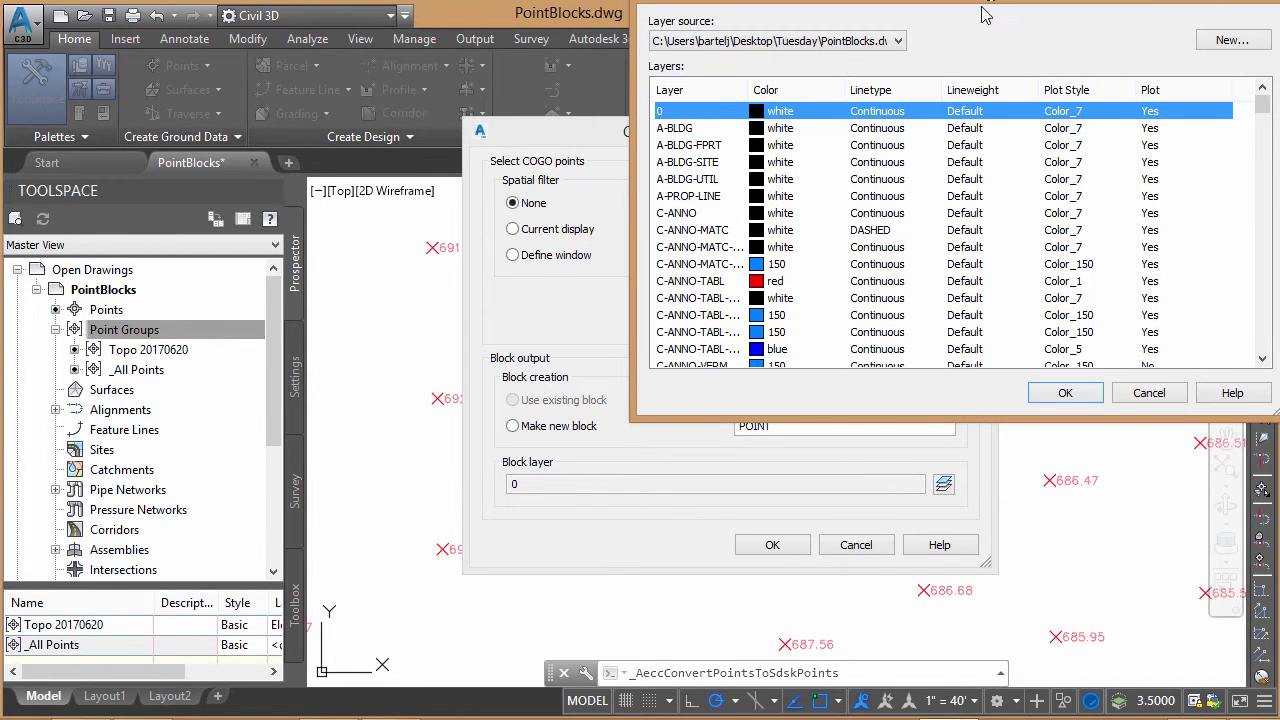
left_click_drag(988, 8, 940, 56)
left_click(1184, 90)
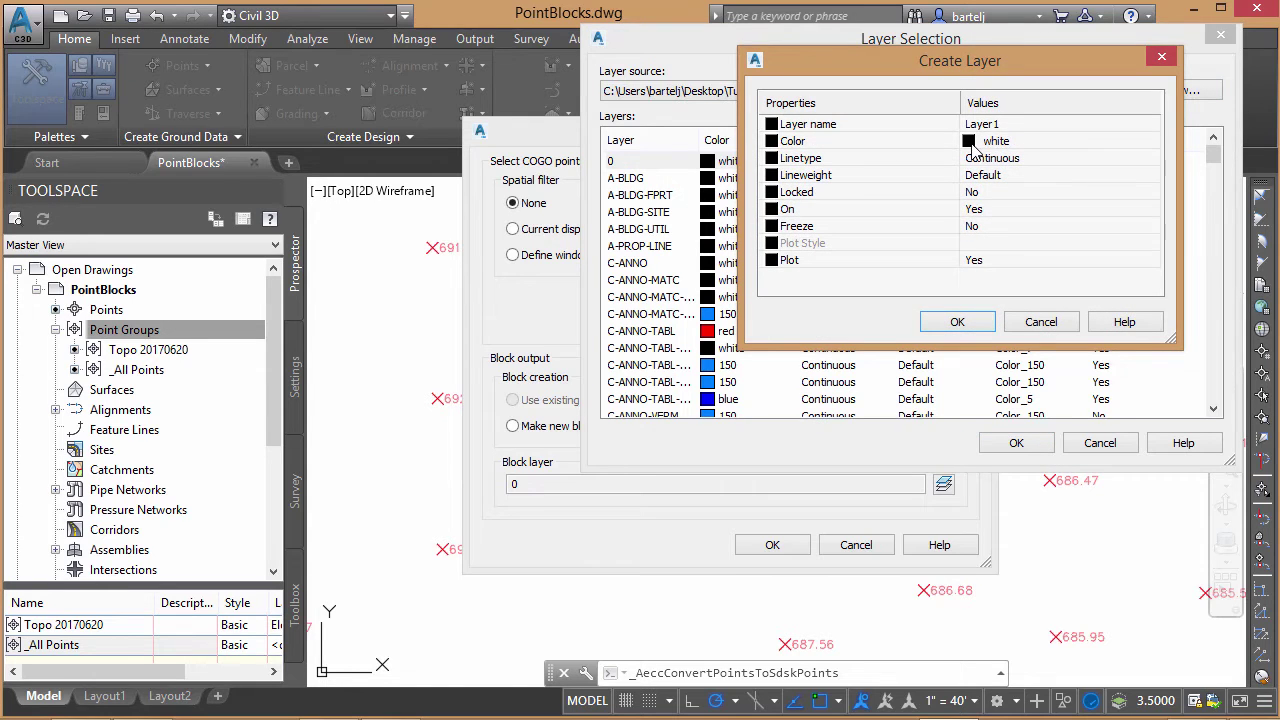
left_click(1012, 125)
type("SDSK")
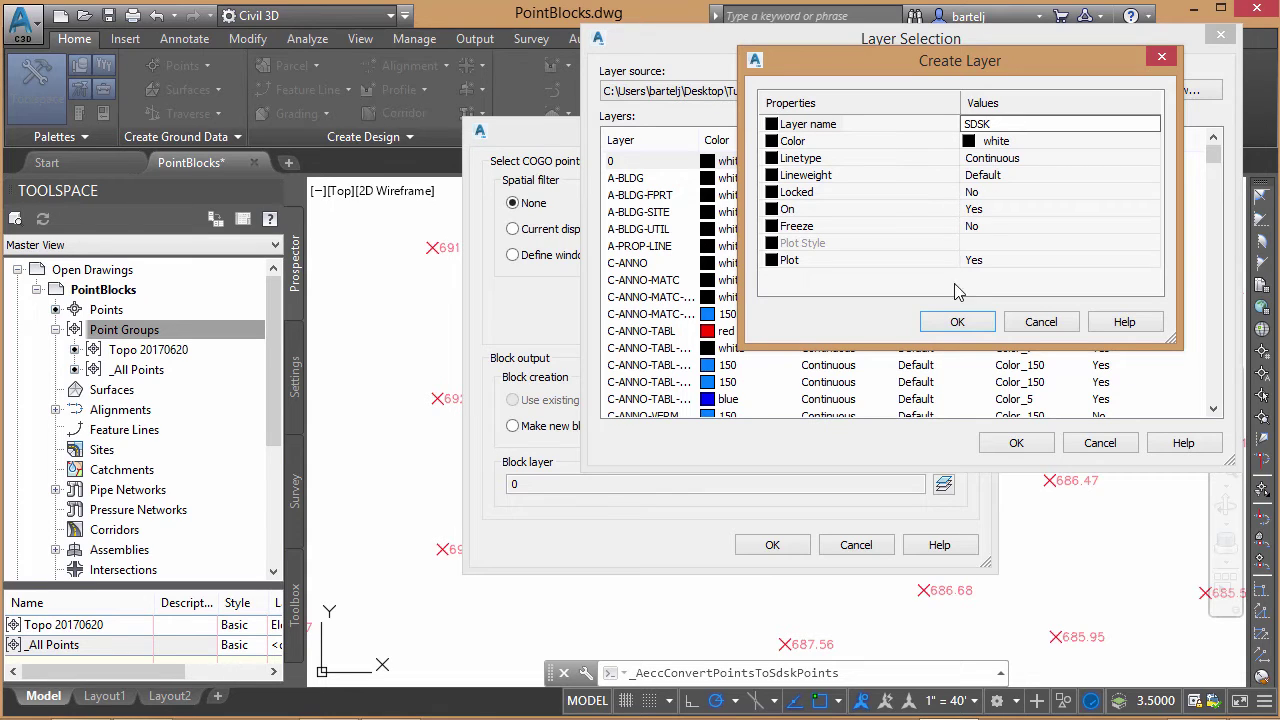
type(" Points")
left_click(955, 324)
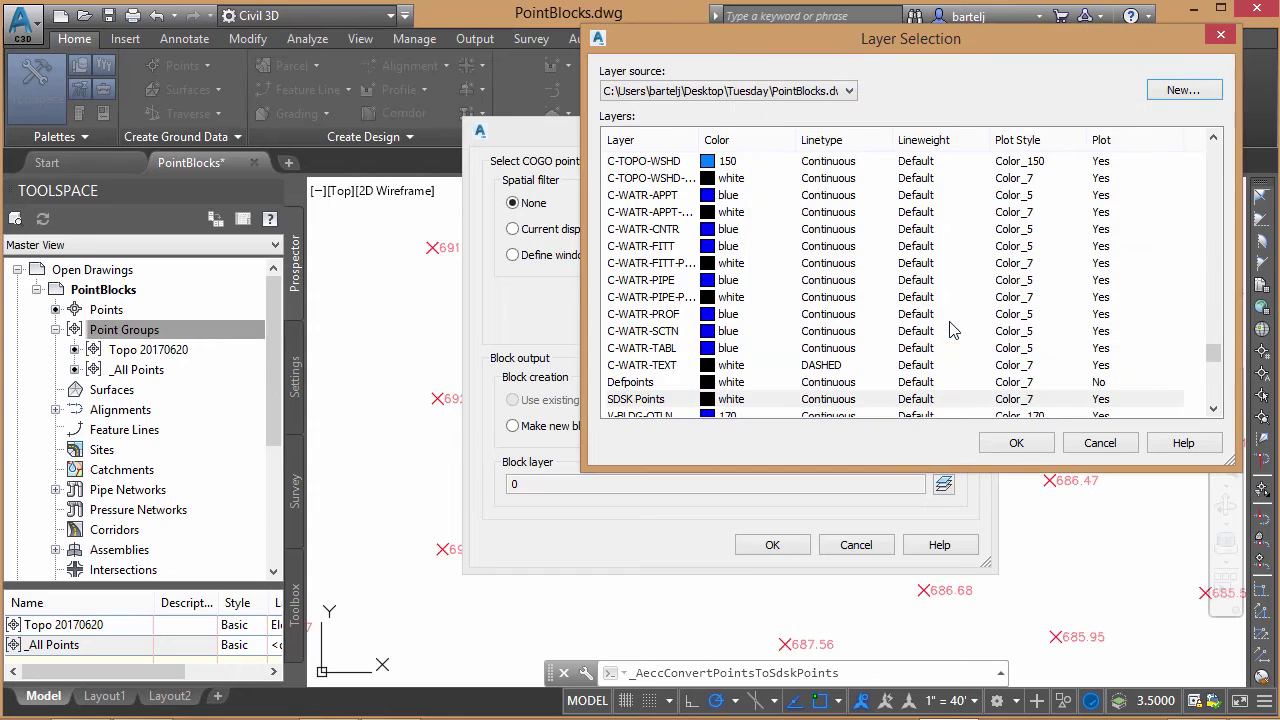
Accept SDSK Points as the block layer and convert the 76 COGO points into POINT blocks.
left_click(1023, 448)
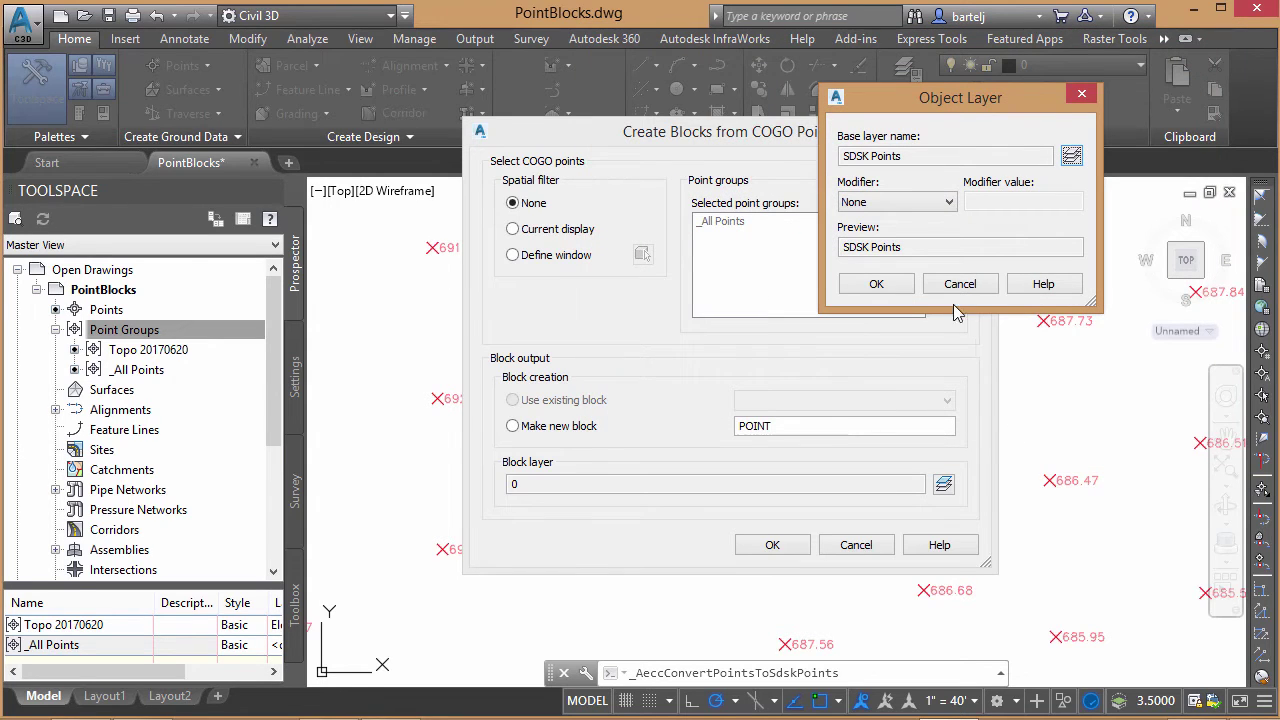
left_click(890, 285)
left_click(776, 546)
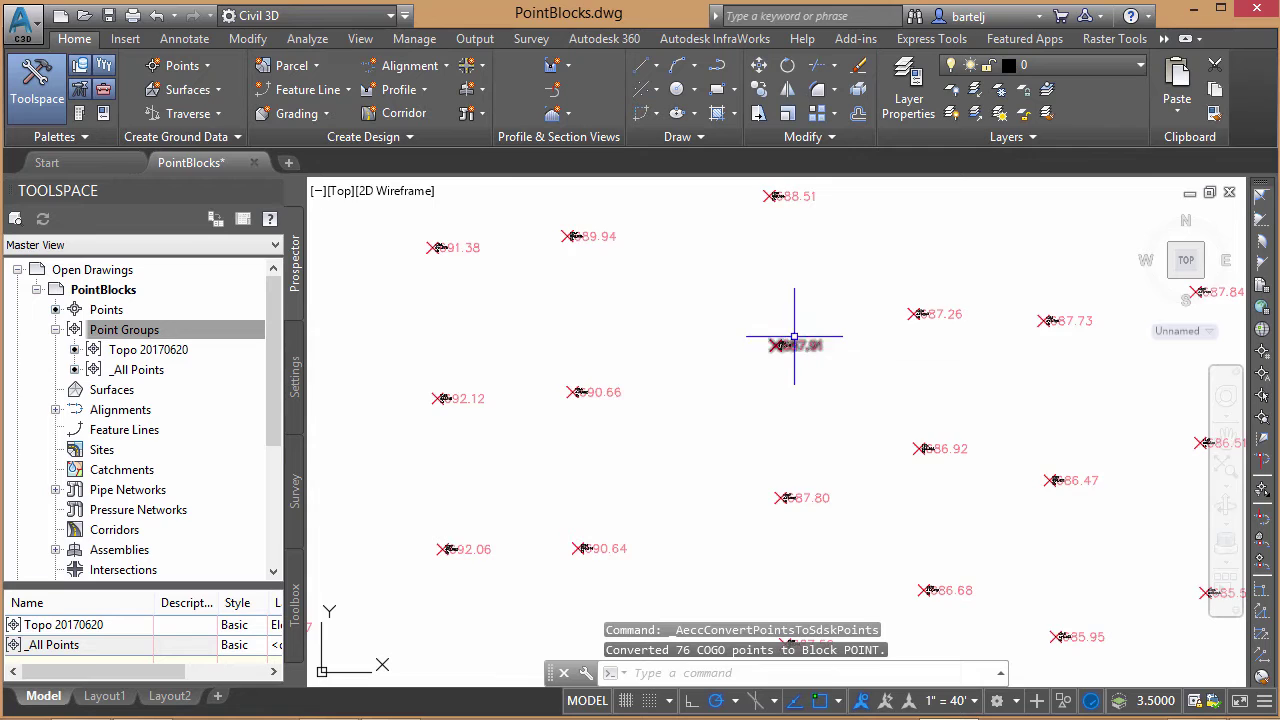
scroll(790, 335, "up", 2)
scroll(790, 335, "up", 8)
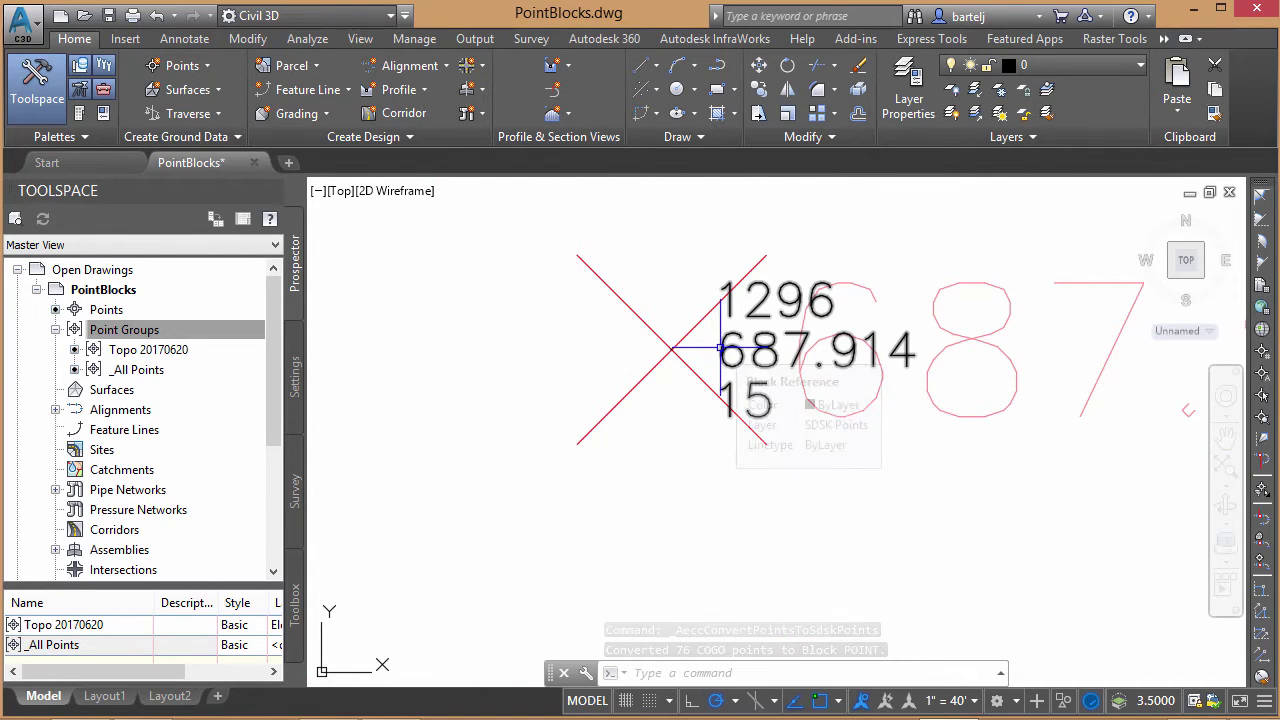
mouse_move(724, 350)
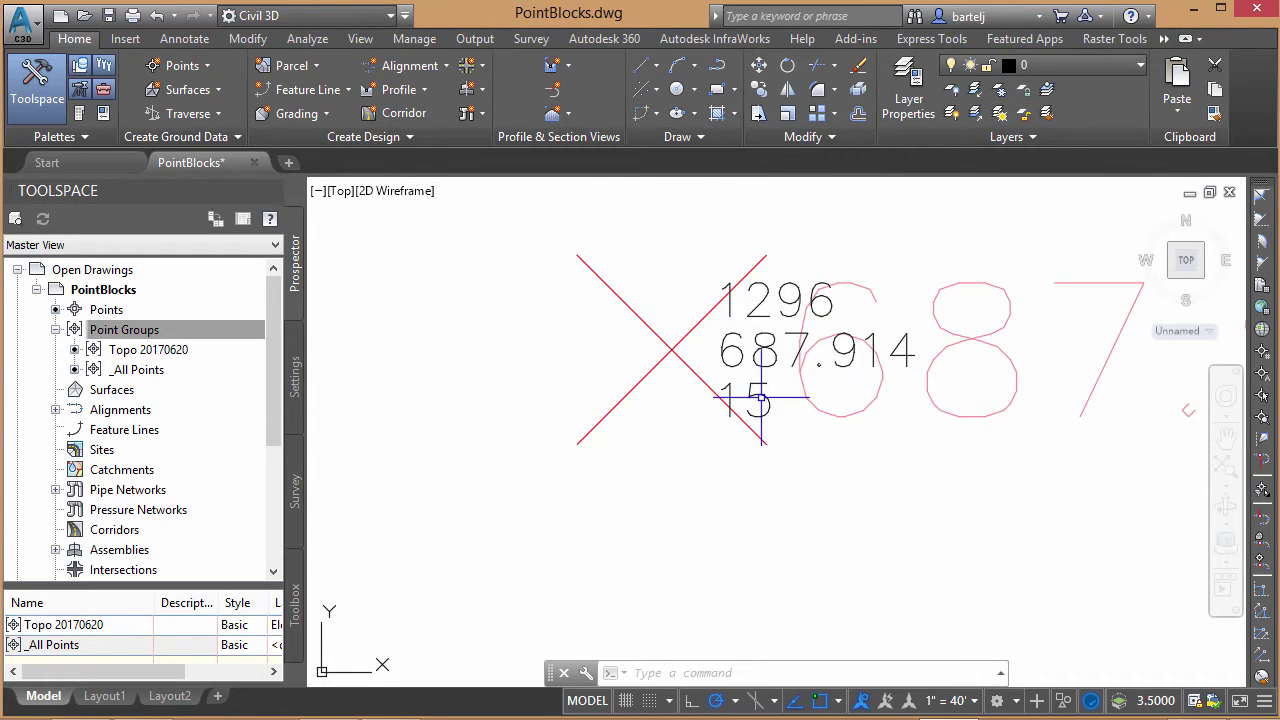
mouse_move(762, 398)
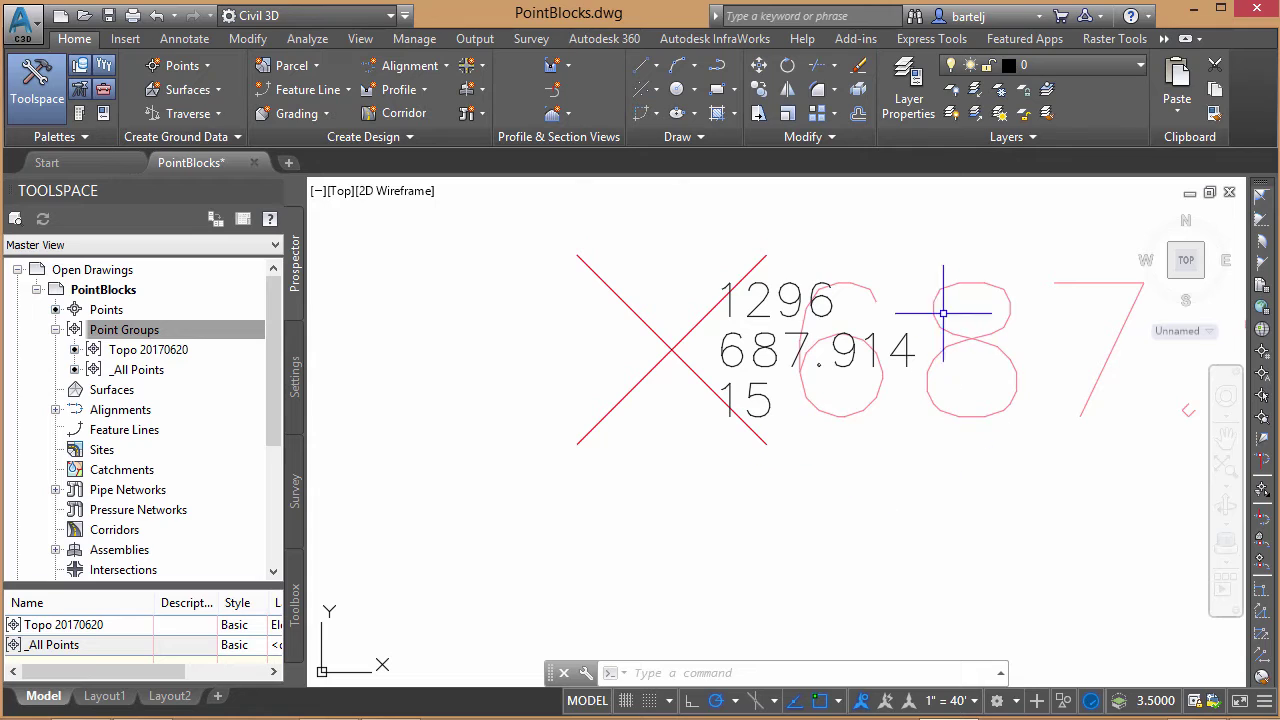
mouse_move(973, 415)
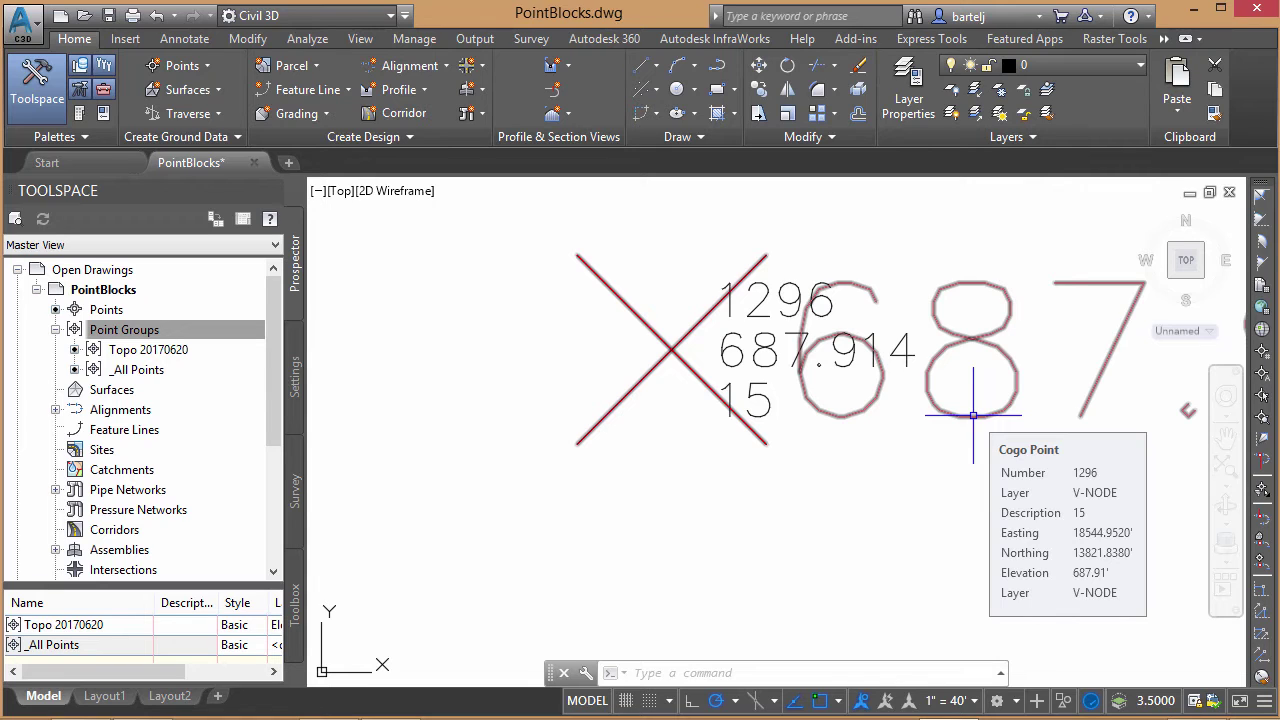
In the Layers list, turn on DESC and PNTS and toggle ELEV, then return to the drawing.
left_click(1141, 67)
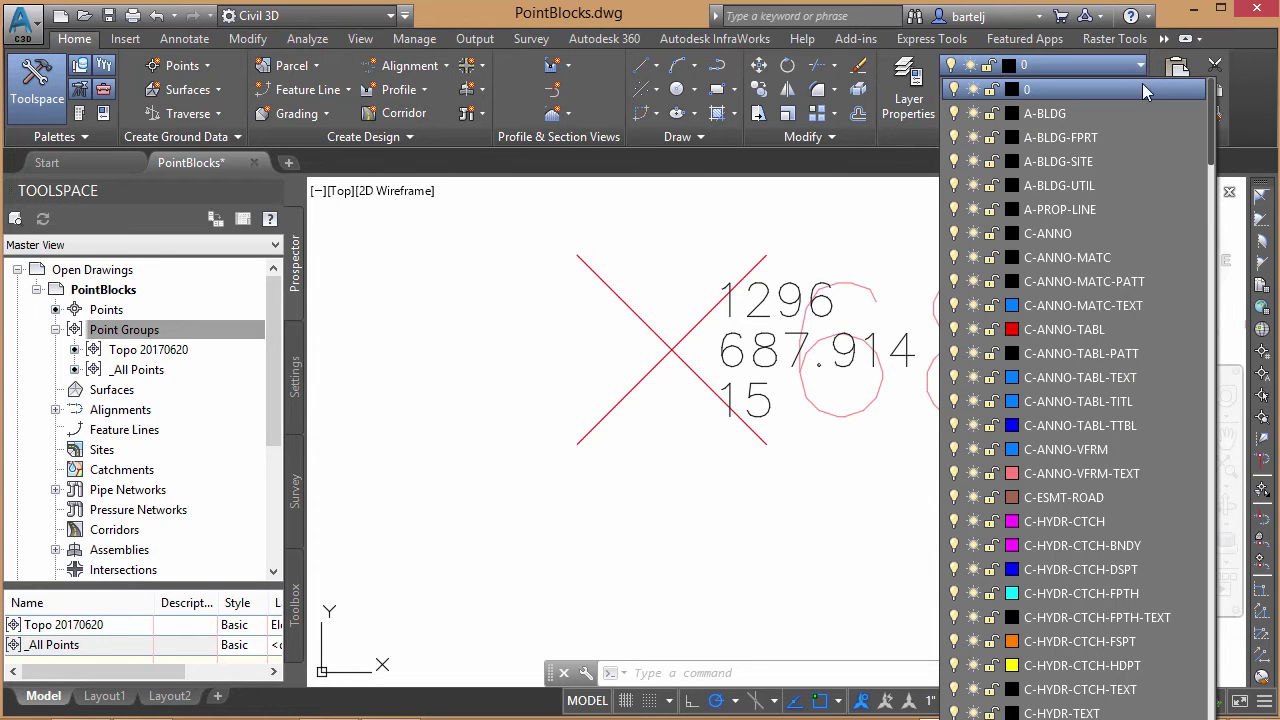
left_click_drag(1210, 154, 1213, 696)
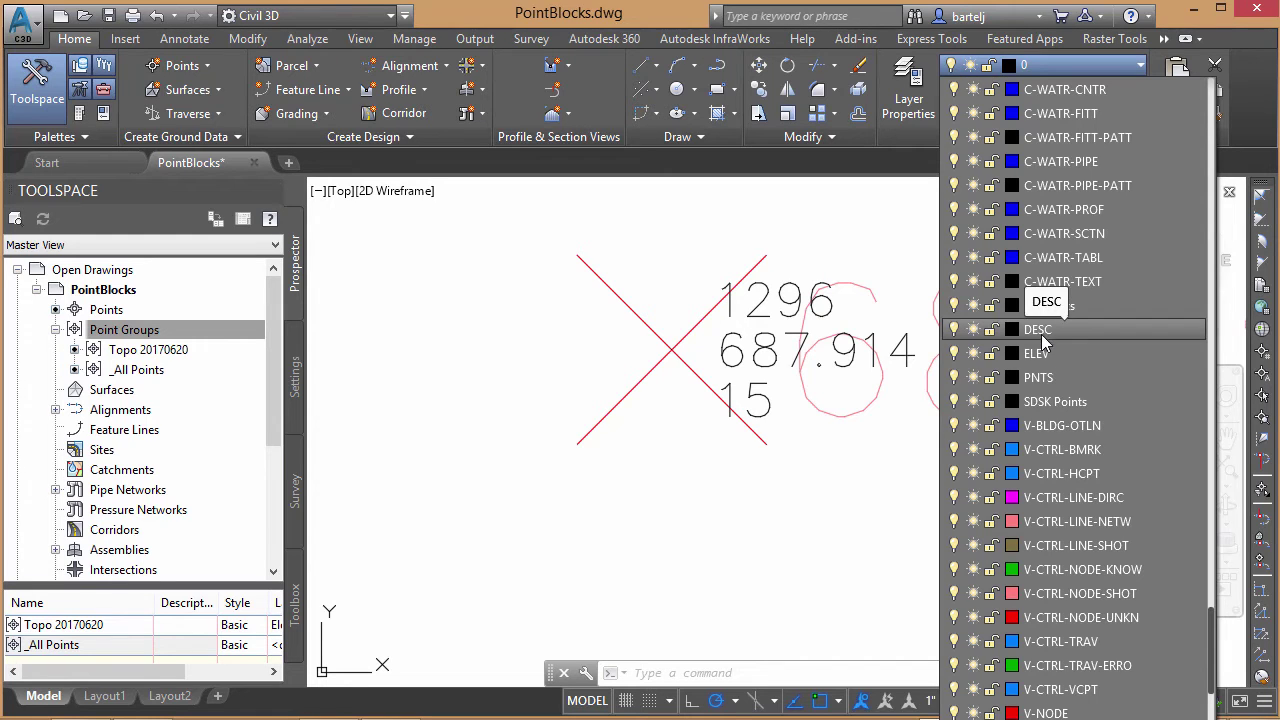
left_click(955, 330)
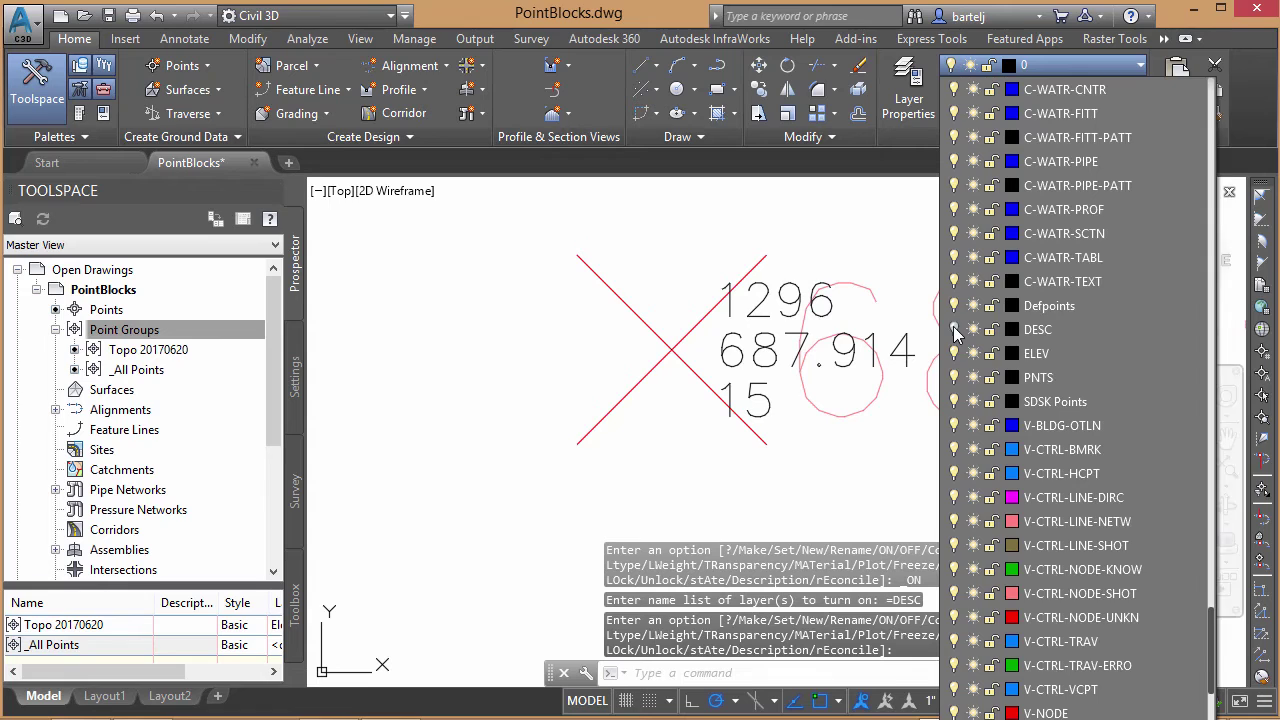
left_click(955, 354)
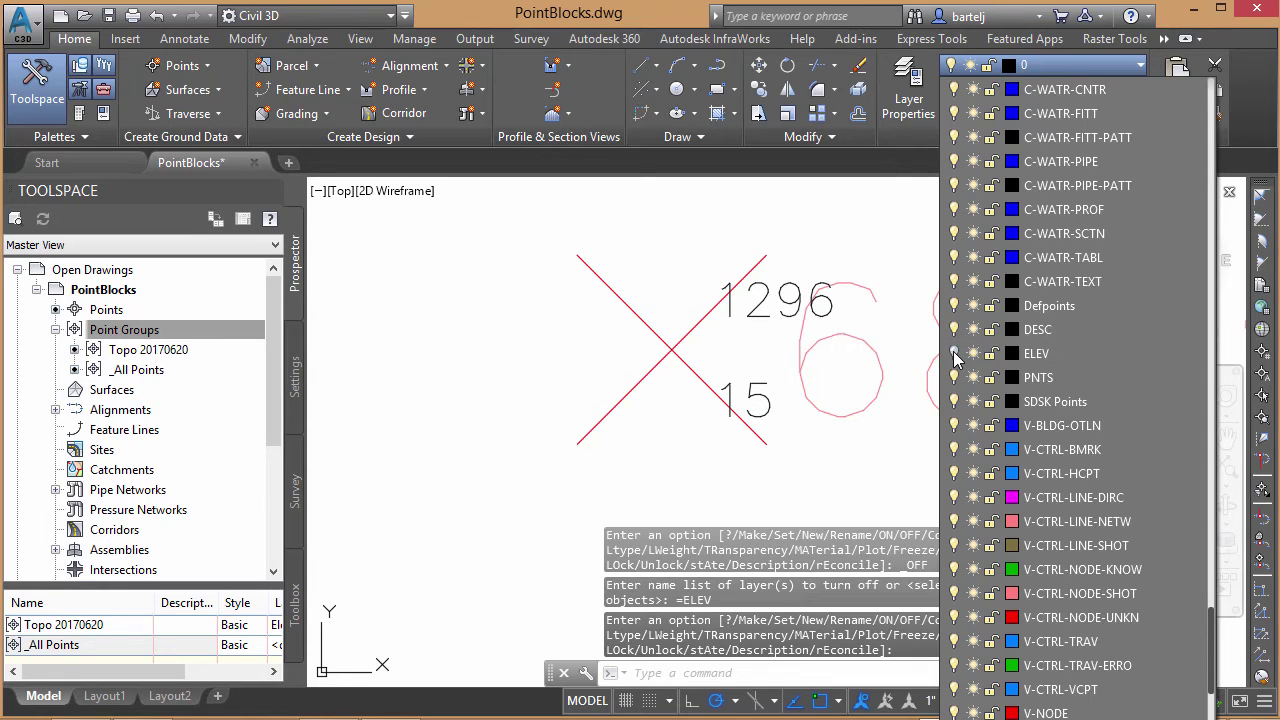
left_click(955, 378)
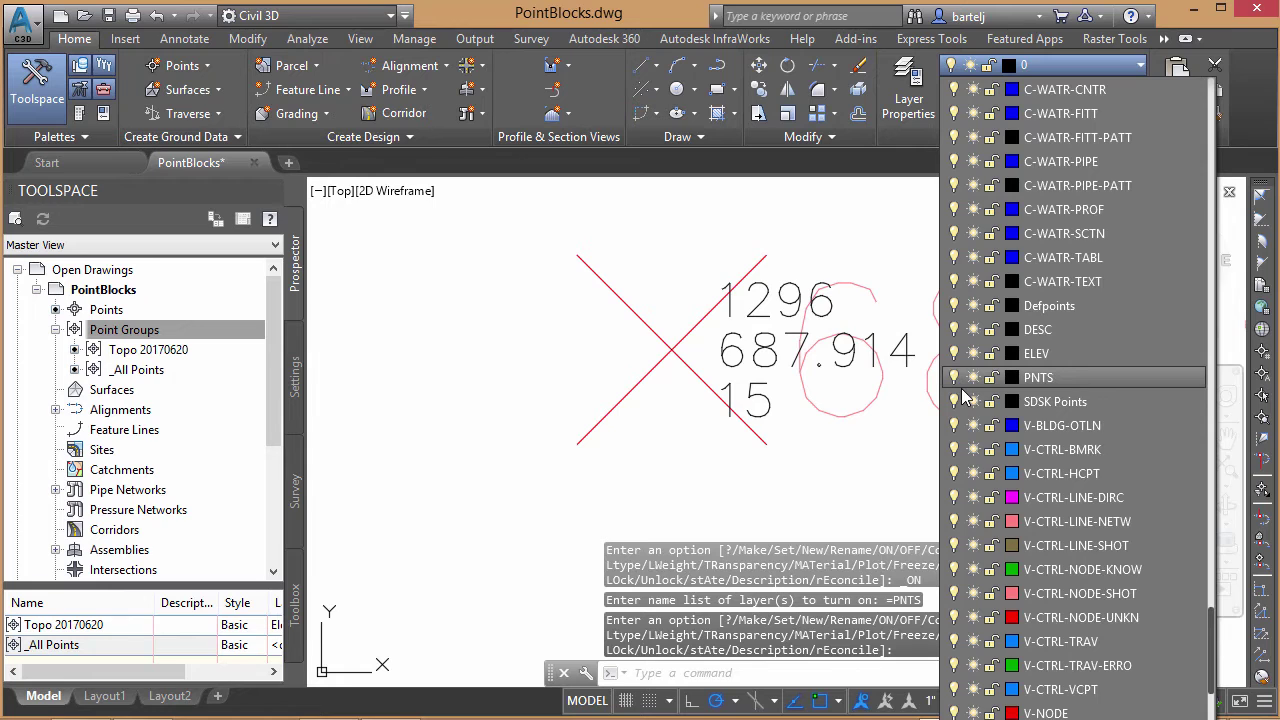
left_click(810, 481)
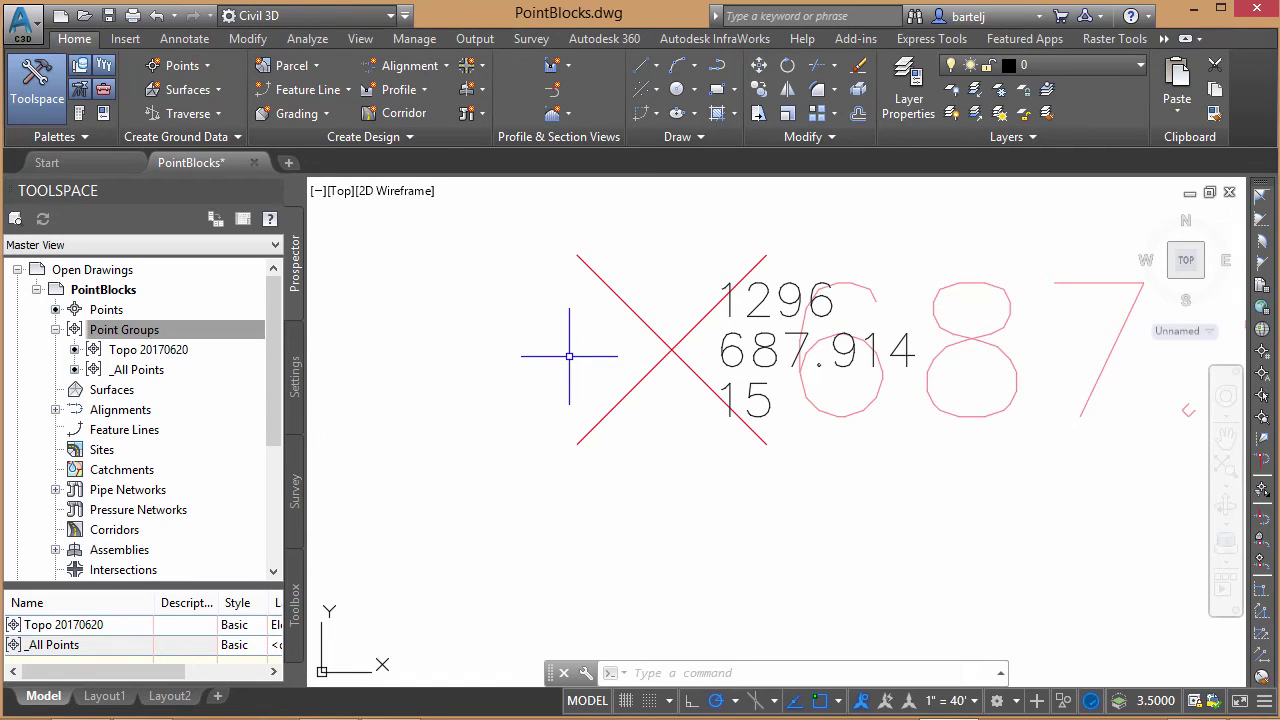
Through the PT point style settings, choose the plus marker at size 1 in absolute units.
type("PT")
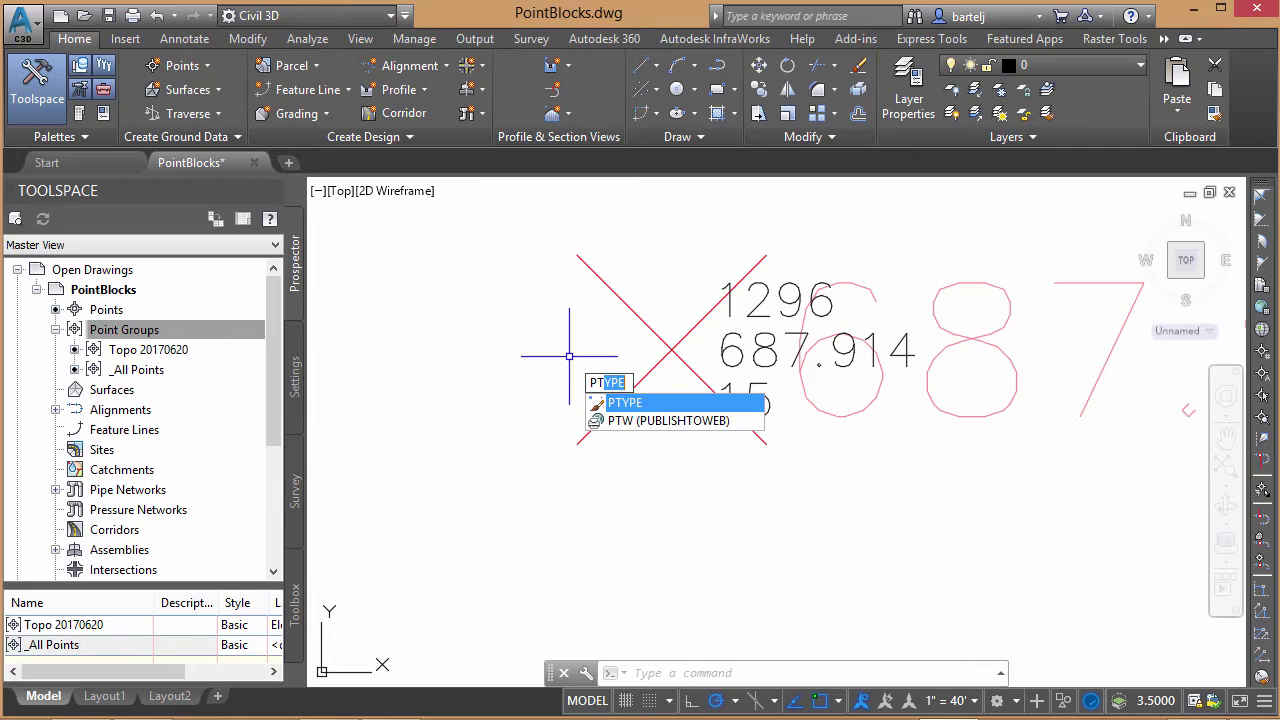
key("Return")
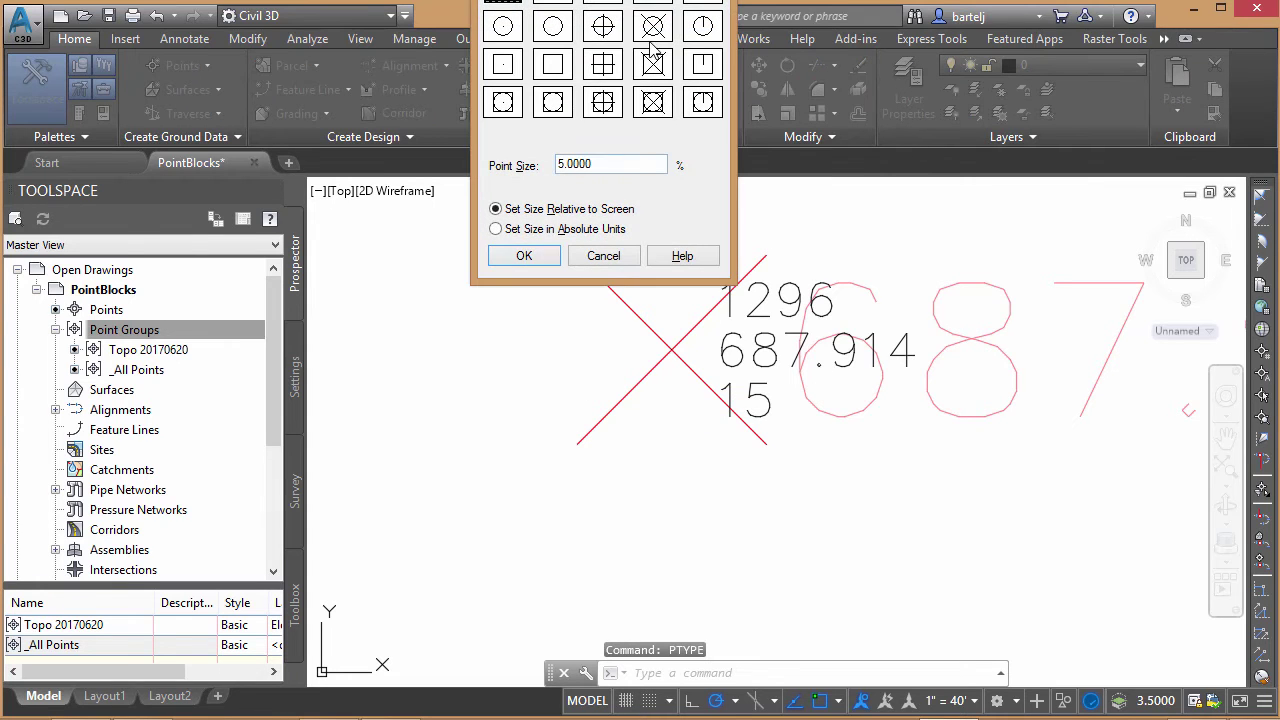
left_click_drag(638, 0, 448, 187)
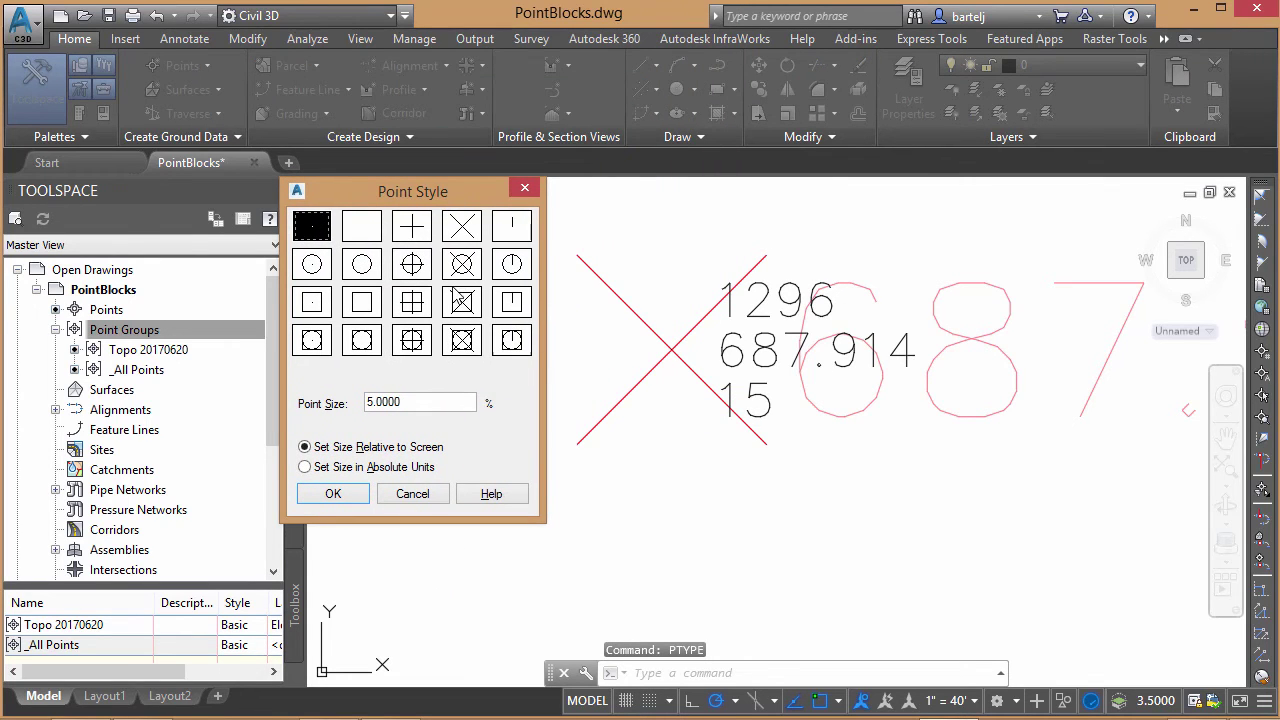
left_click(413, 229)
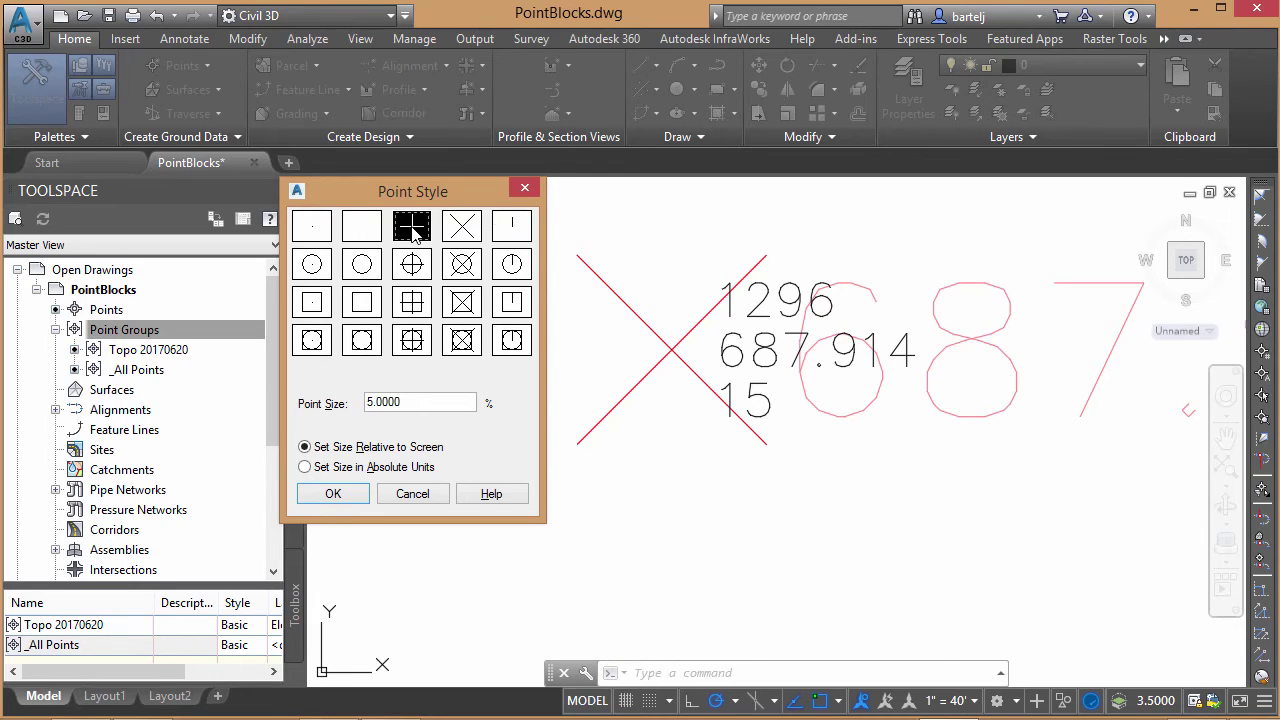
double_click(408, 401)
type("1")
left_click(305, 468)
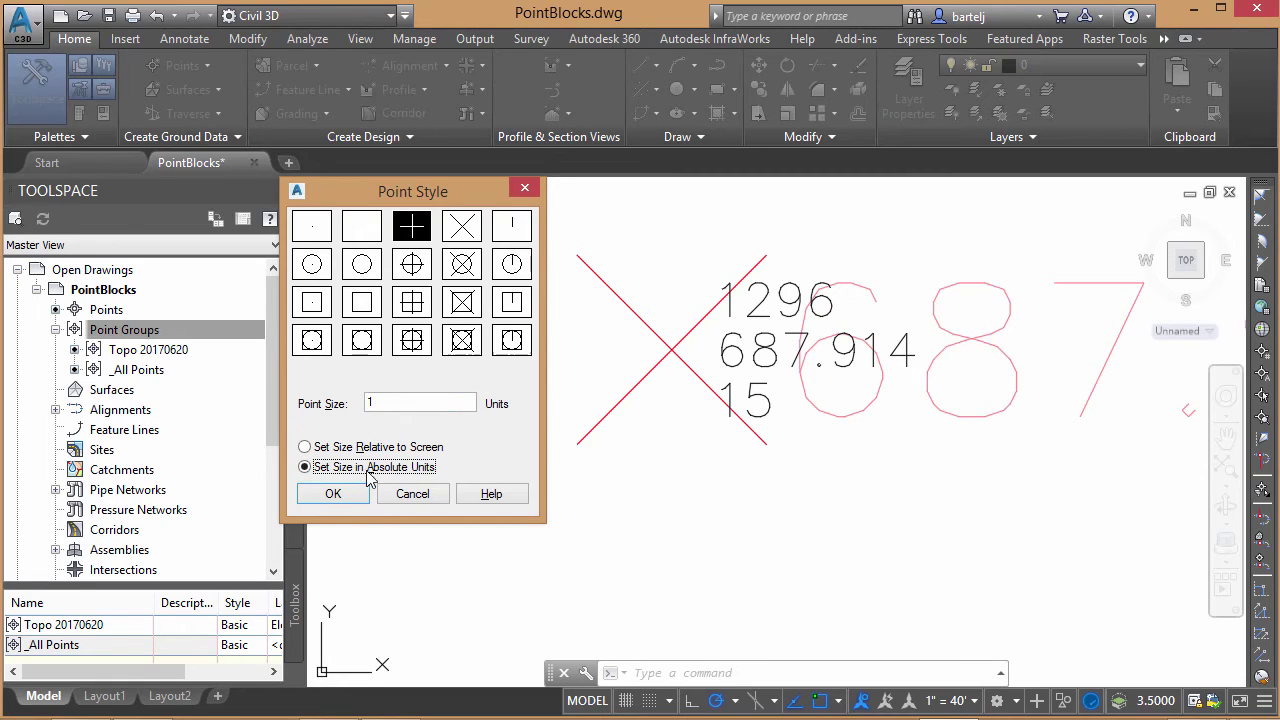
left_click(332, 493)
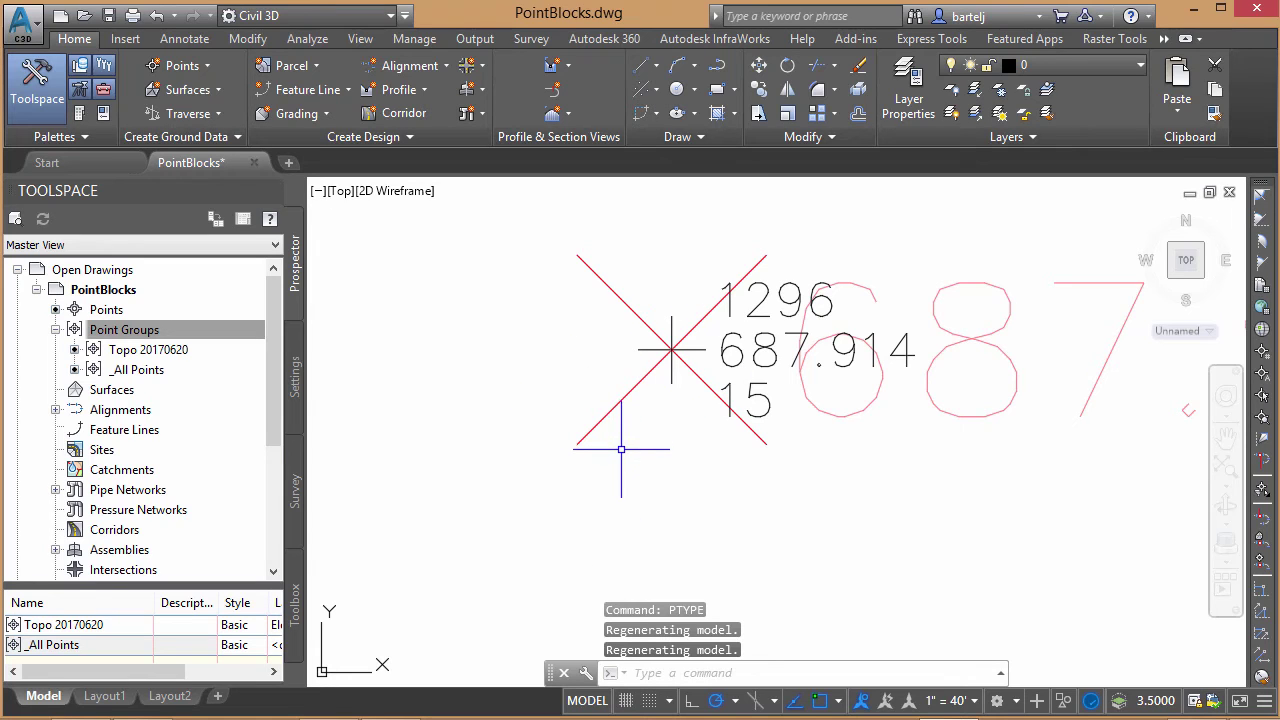
scroll(621, 449, "down", 6)
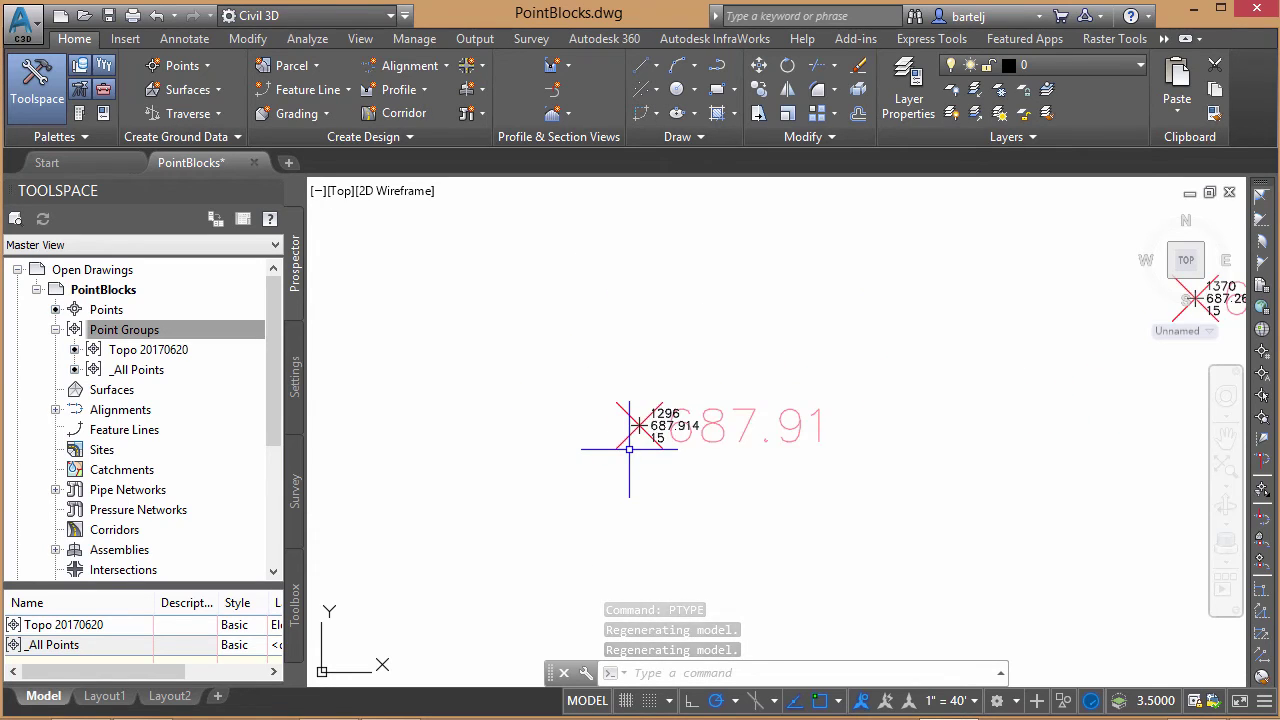
left_click(855, 390)
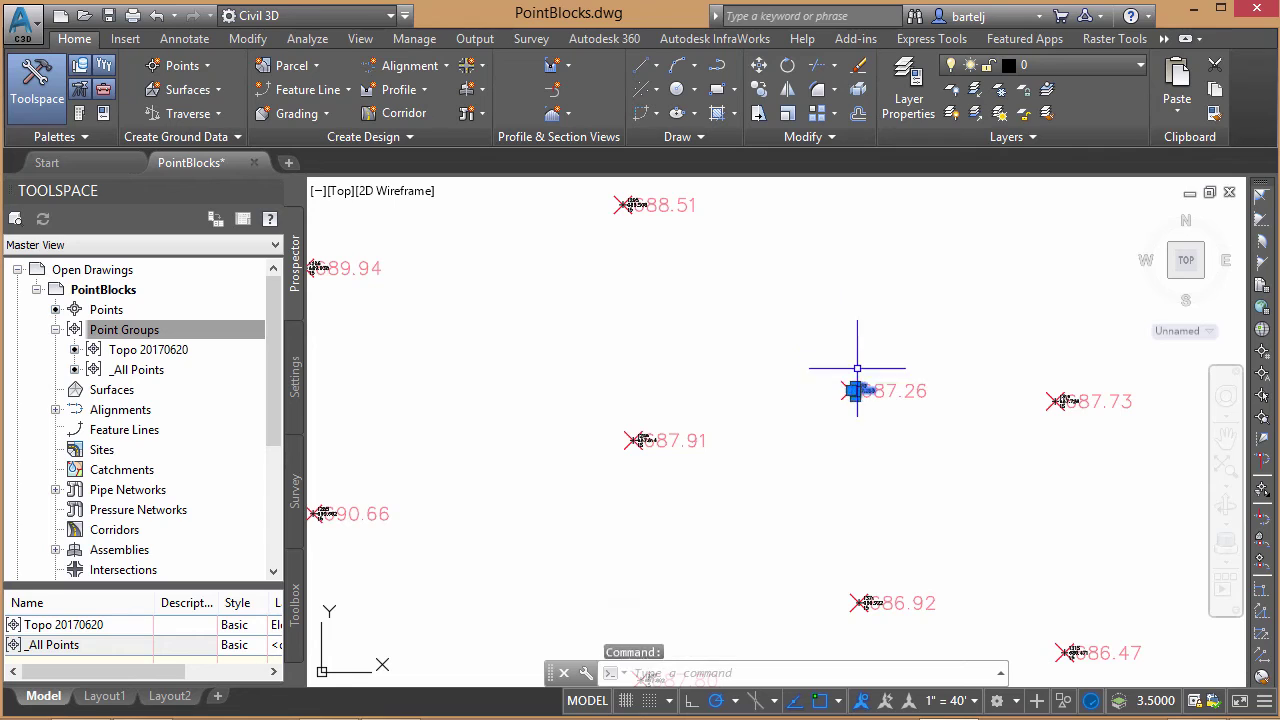
right_click(850, 332)
left_click(920, 318)
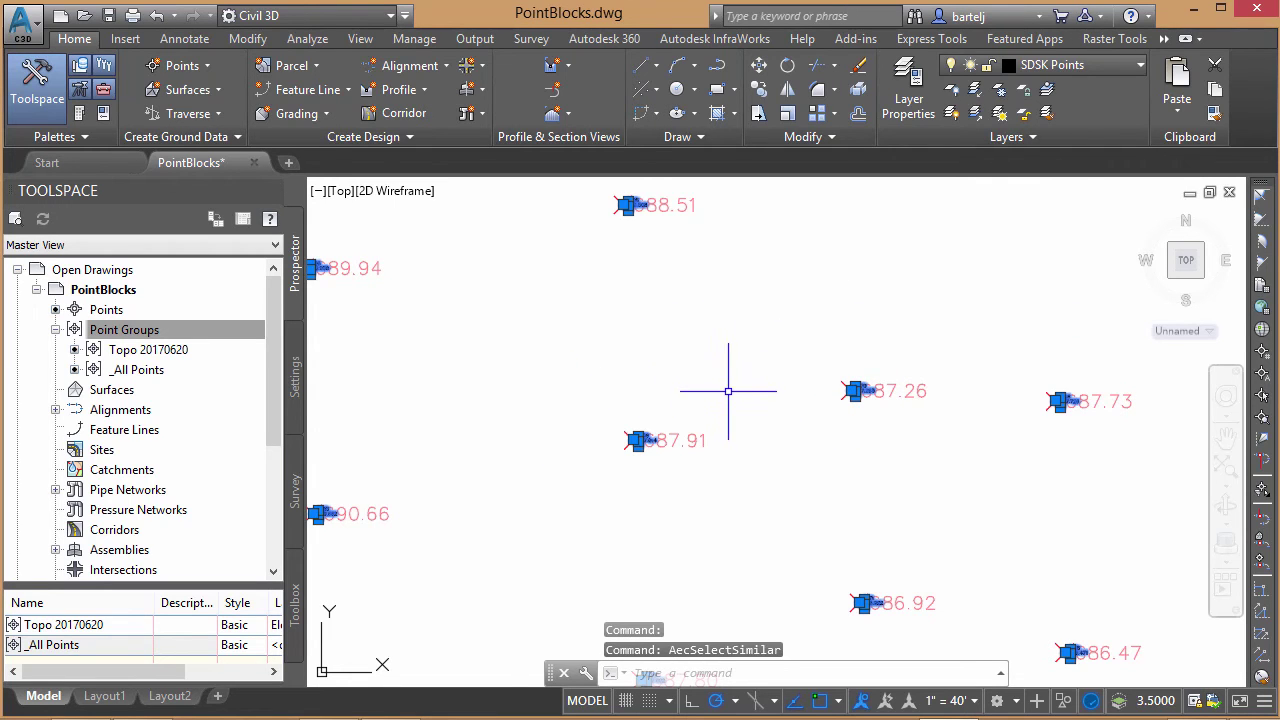
key("Escape")
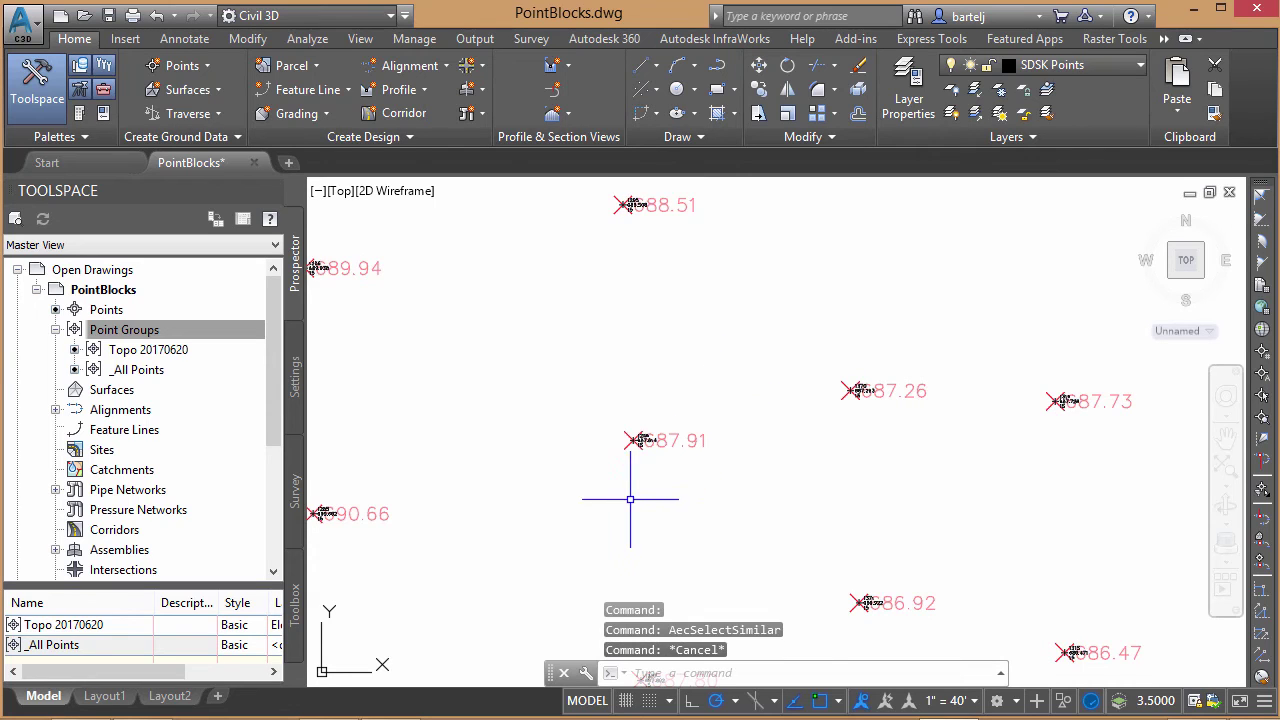
scroll(618, 493, "up", 6)
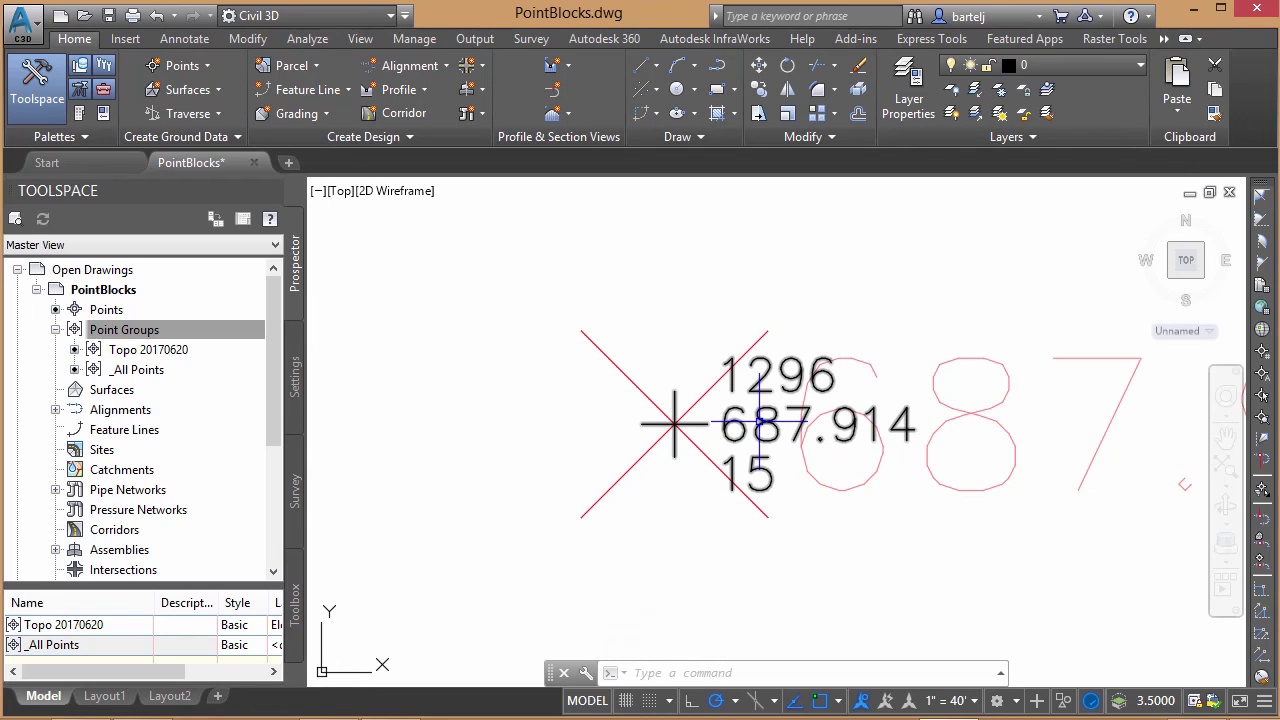
mouse_move(760, 422)
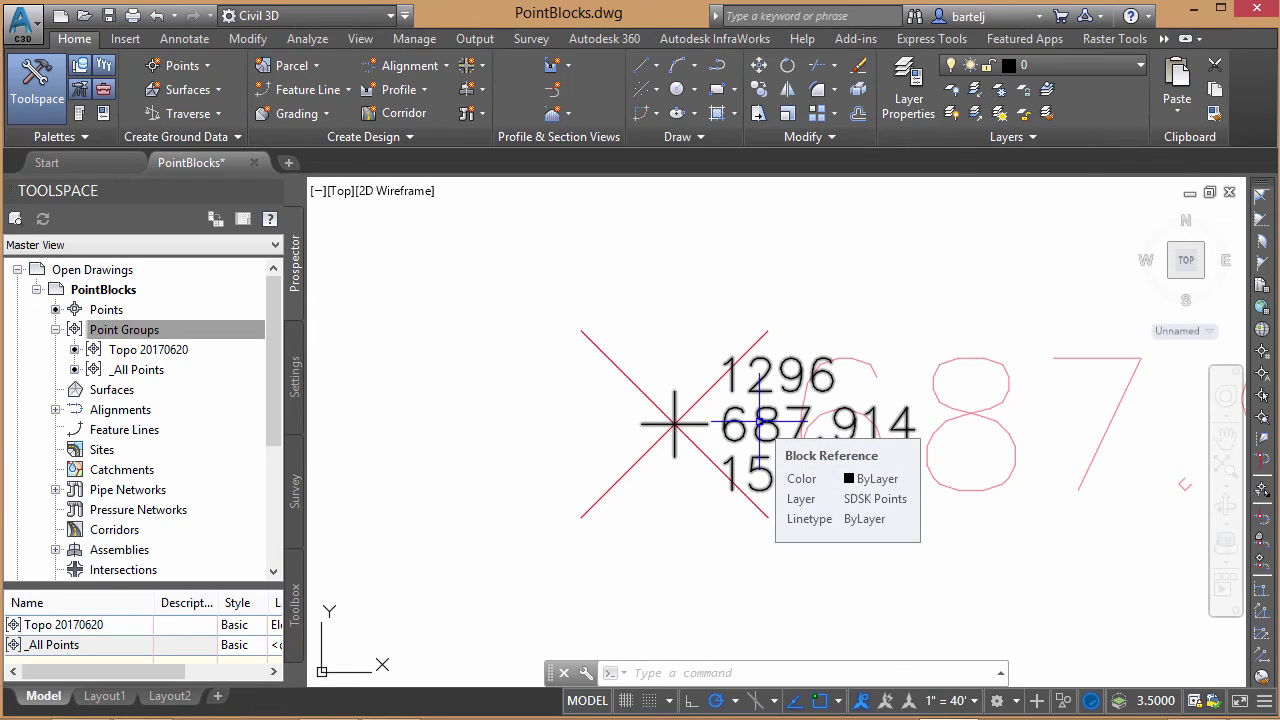